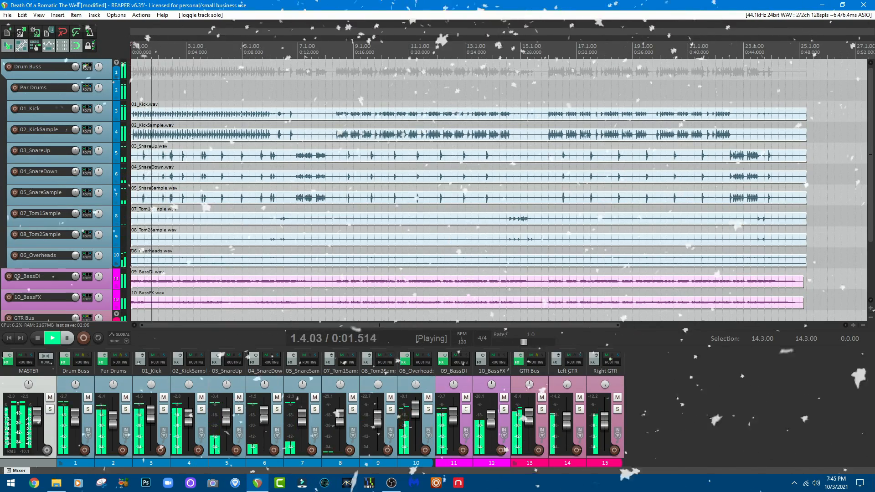
- Open the GTR Bus effects chain and examine the stomp, cab, FX and amp sections of the Blacksun plugin
left_click(518, 366)
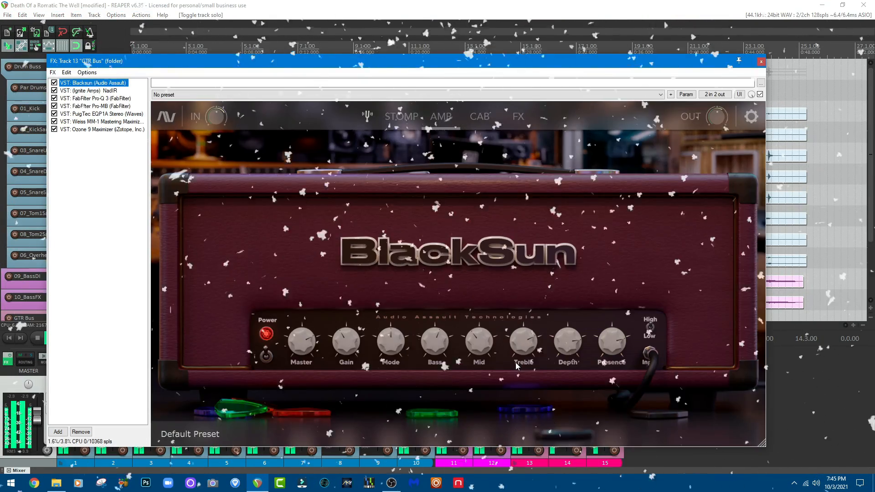
left_click_drag(413, 65, 394, 37)
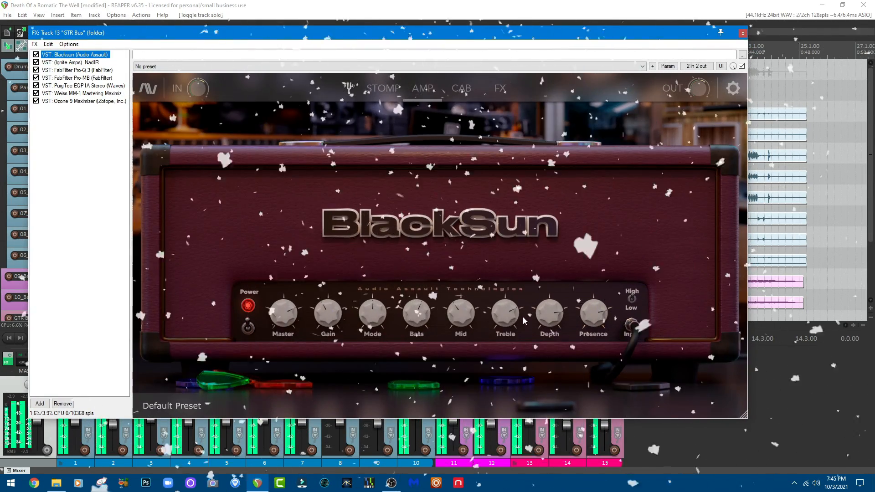
left_click(385, 89)
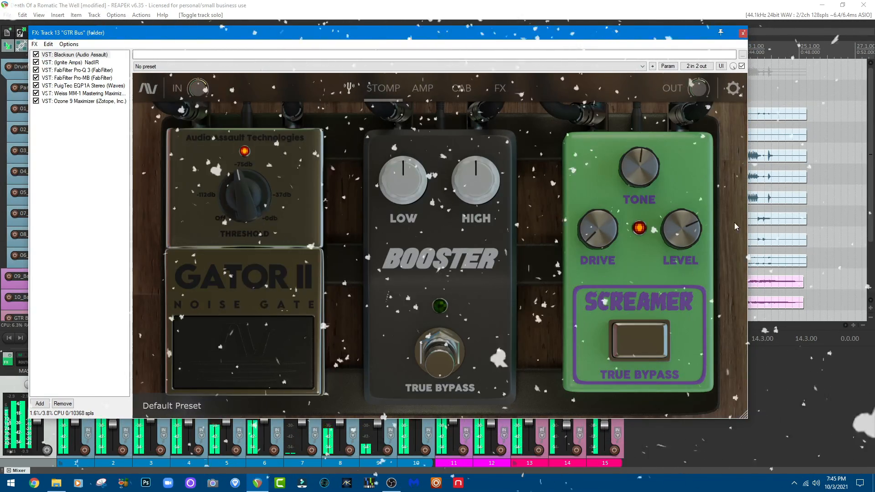
left_click(462, 88)
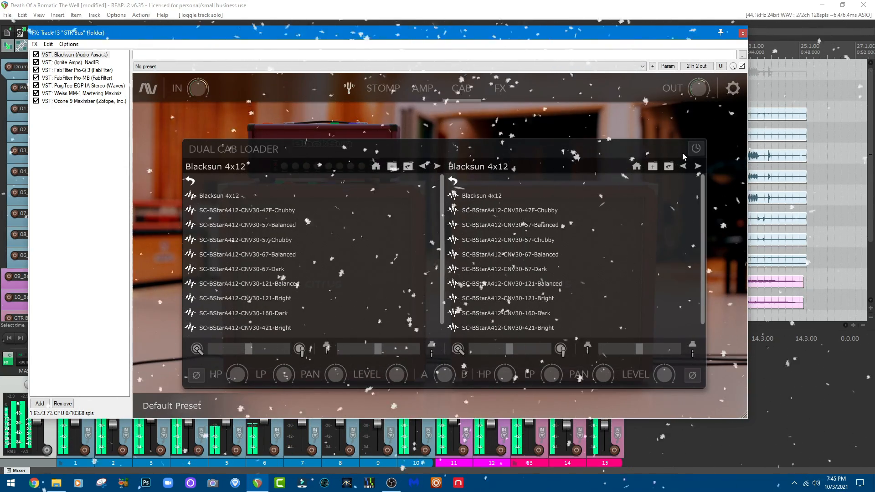
left_click(501, 88)
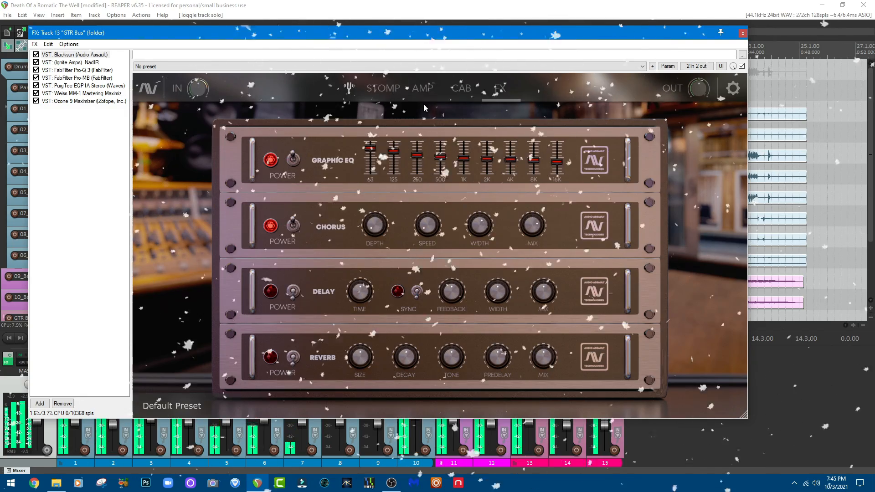
left_click(423, 88)
- Review the other GTR Bus plugins from NadIR through Ozone 9 Maximizer, and return to Blacksun
left_click(69, 63)
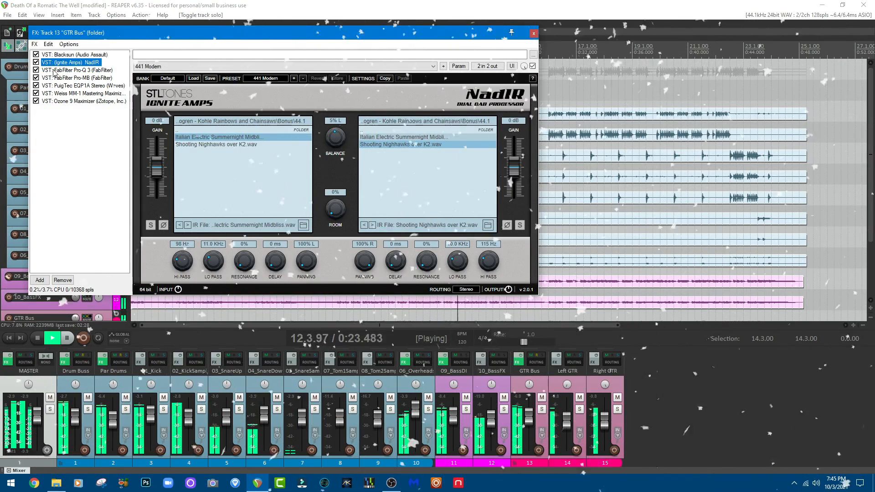
left_click(55, 71)
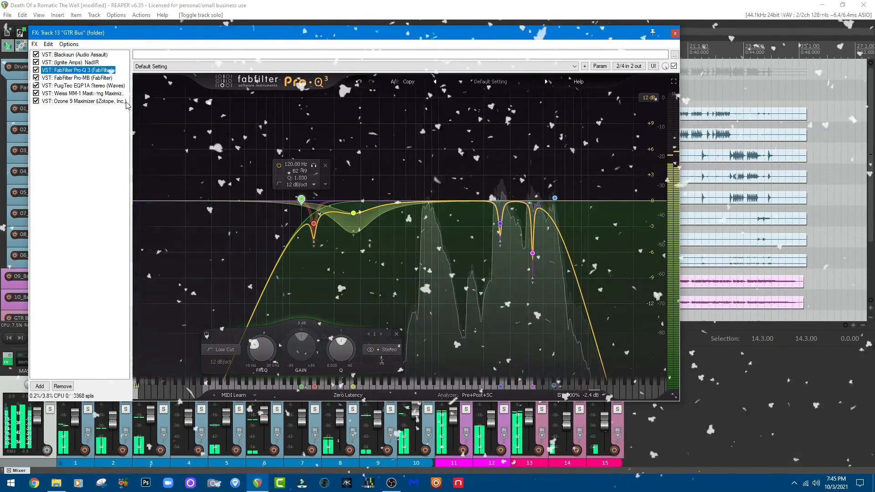
left_click(88, 78)
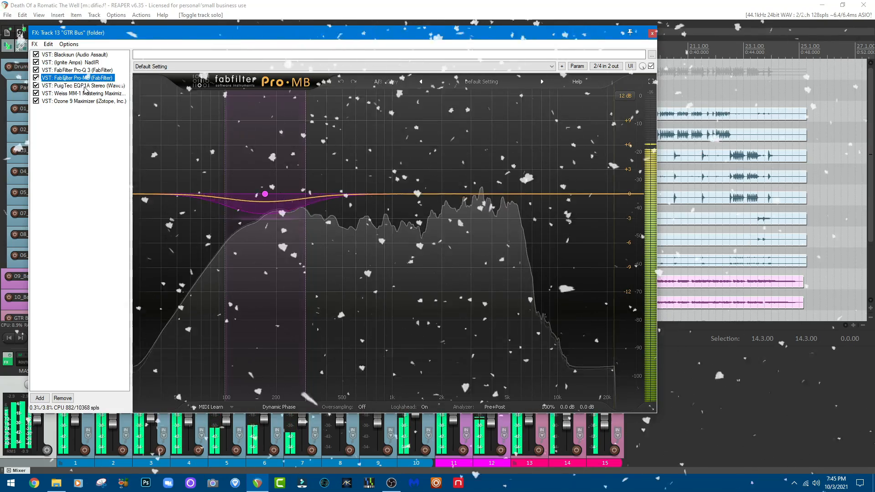
left_click(85, 85)
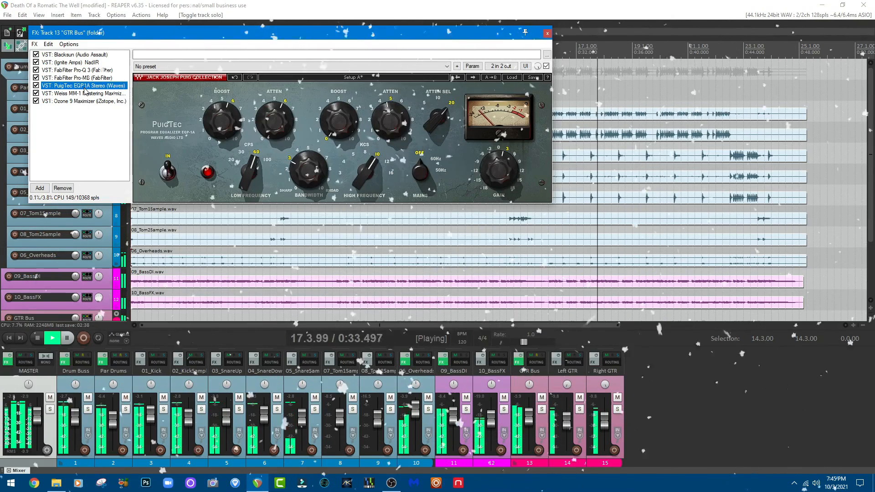
left_click(87, 94)
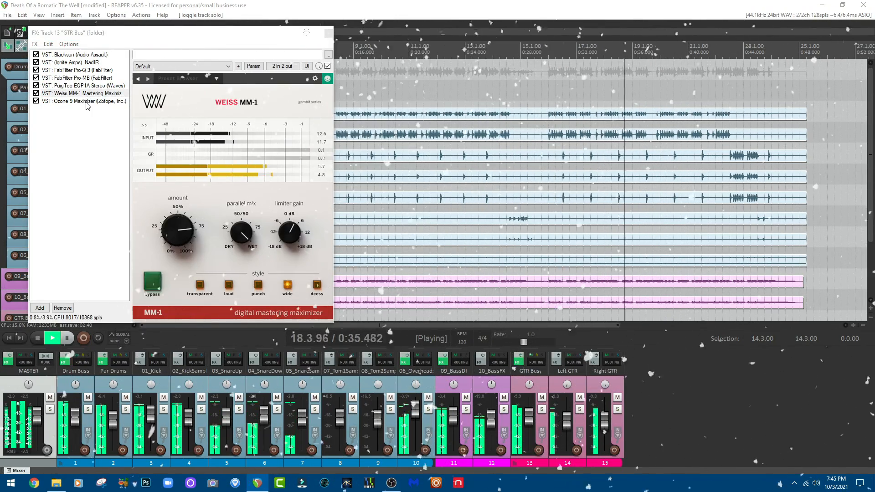
left_click(87, 101)
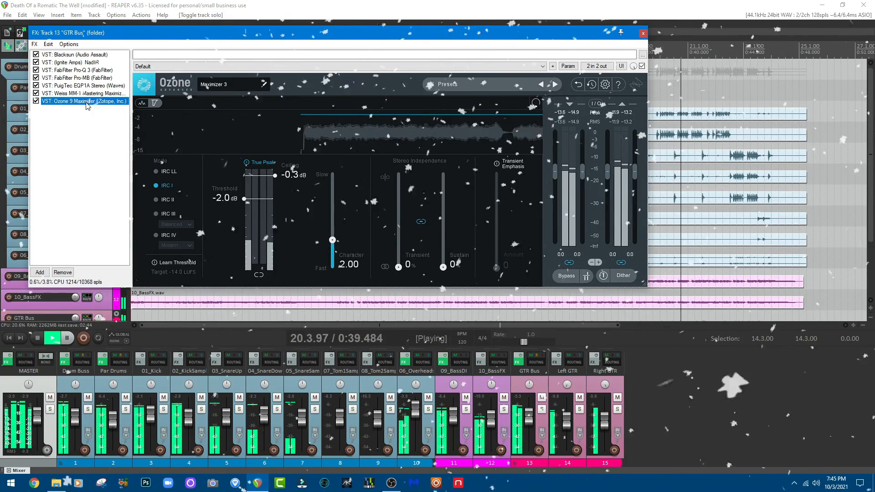
left_click(82, 54)
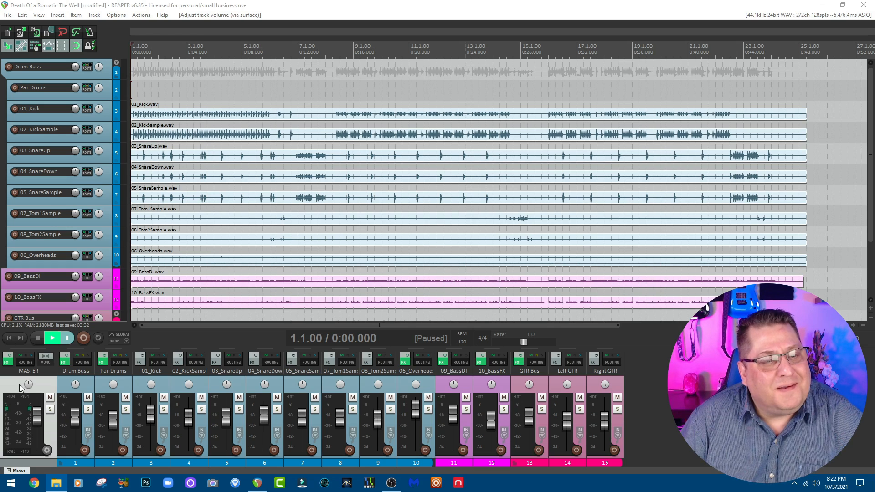
- Open the master track's effects chain and examine SSL Channel Strip 2, Bus Compressor 2, Maag EQ4 and Ozone 9 Imager
left_click(9, 365)
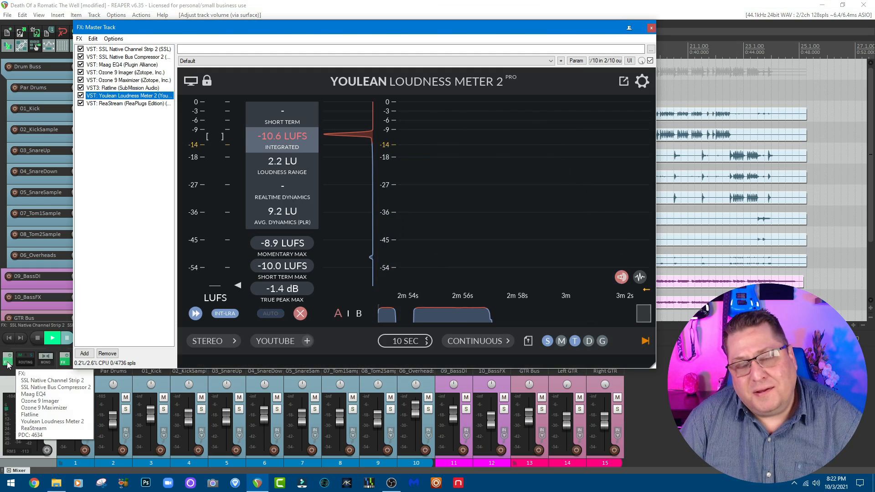
left_click(97, 49)
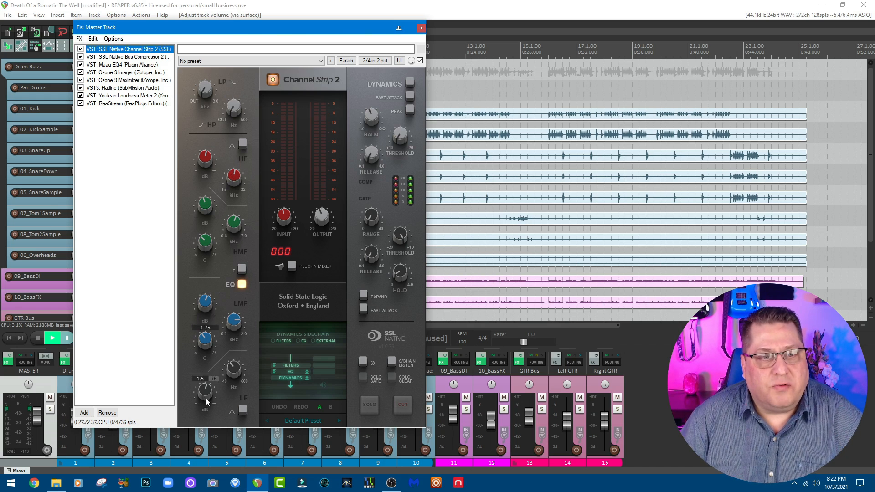
left_click(127, 59)
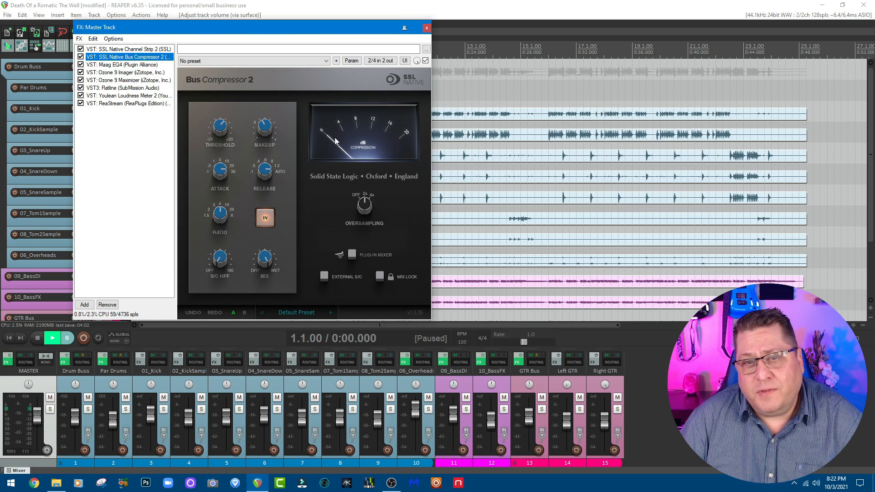
left_click(135, 65)
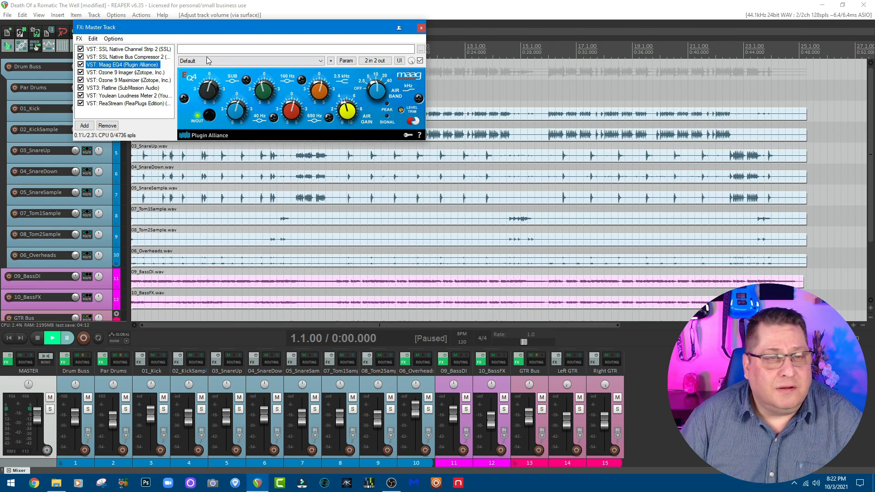
left_click(137, 73)
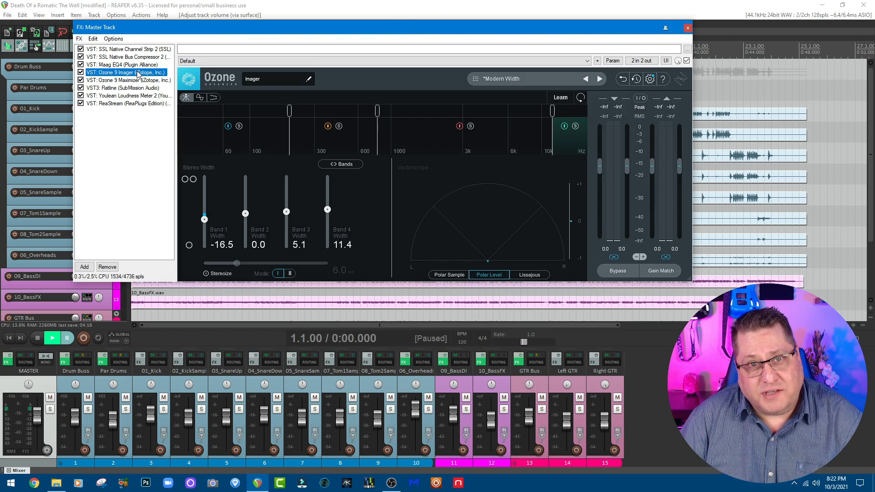
- Examine the master's Ozone 9 Maximizer, Flatline and Youlean Loudness Meter 2, revisit Channel Strip 2, and close the chain
left_click(137, 80)
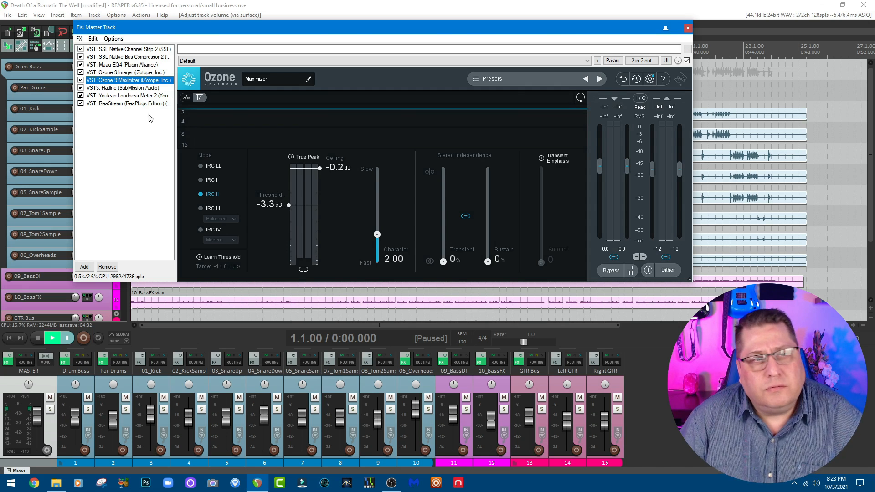
left_click(135, 88)
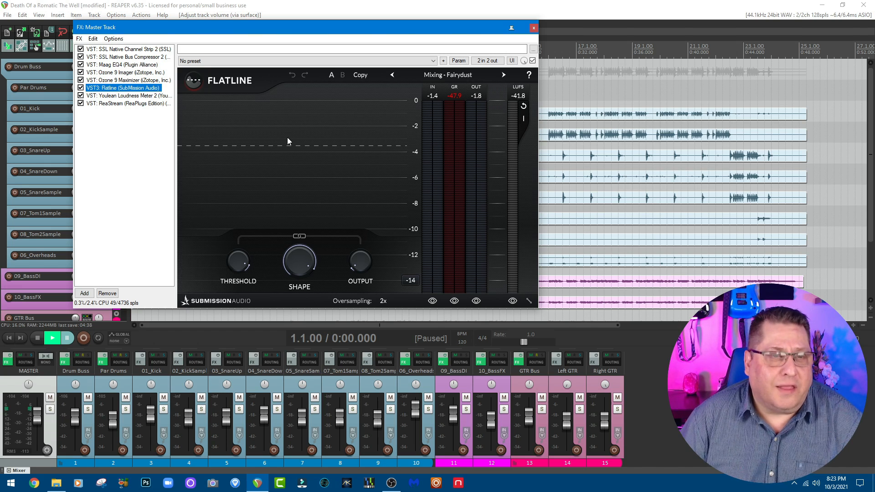
left_click(129, 96)
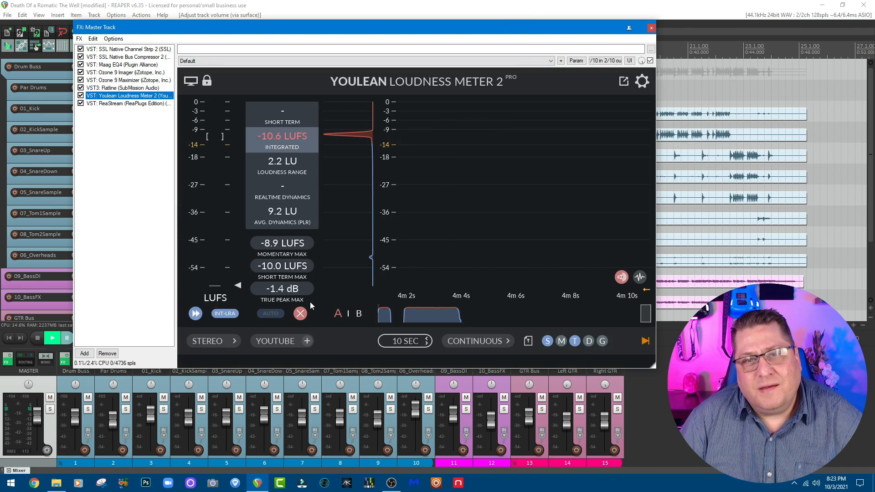
mouse_move(288, 219)
mouse_move(387, 261)
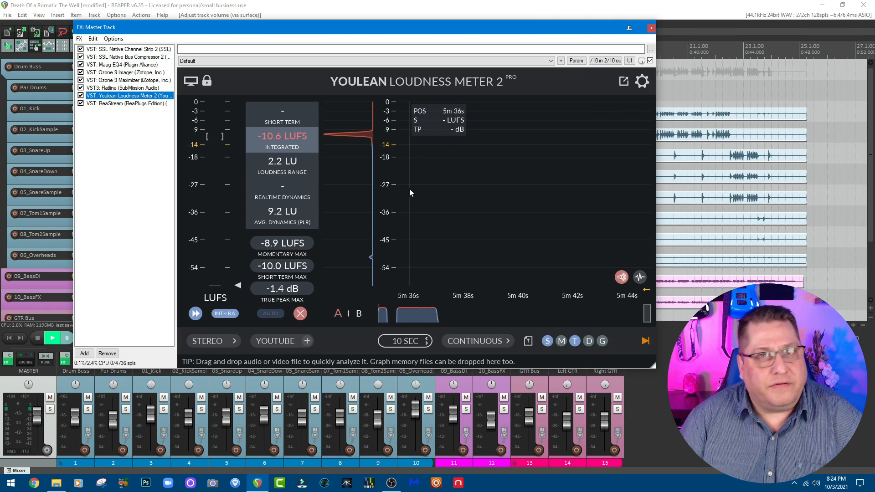
left_click(145, 50)
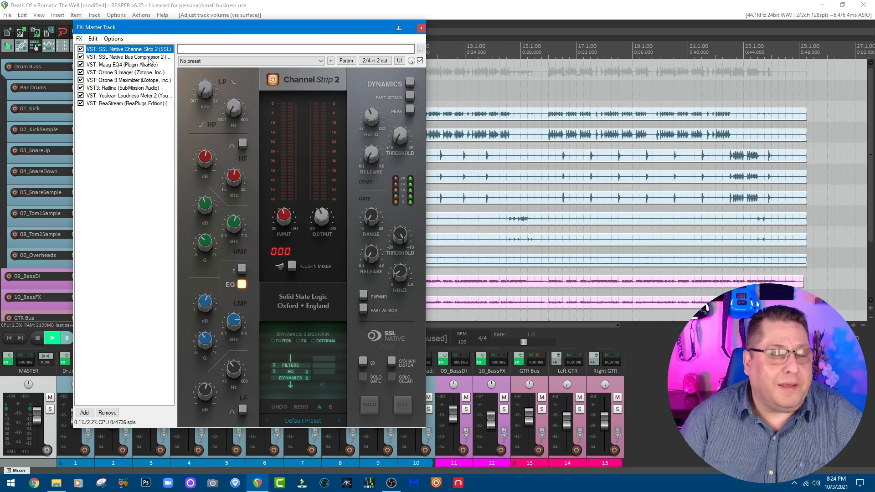
left_click(422, 28)
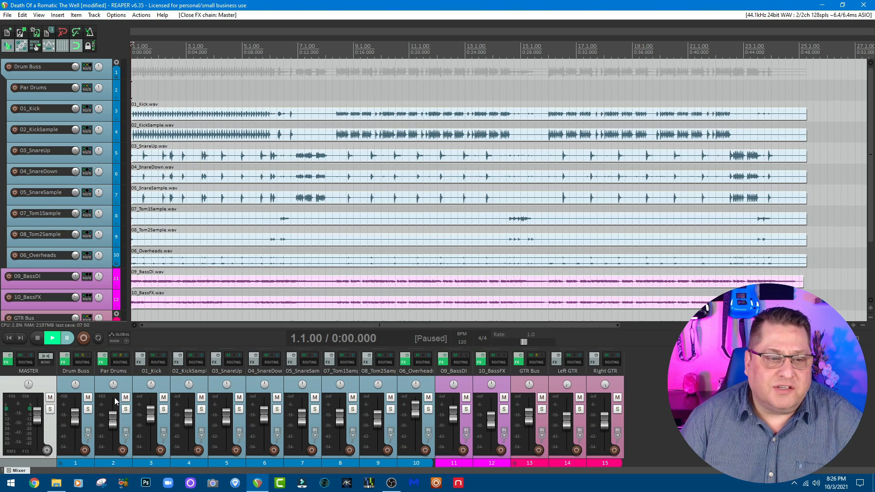
- Inspect the dbx-160 compressor and L2 limiter settings on the Par Drums track, and close its effects chain
left_click(102, 363)
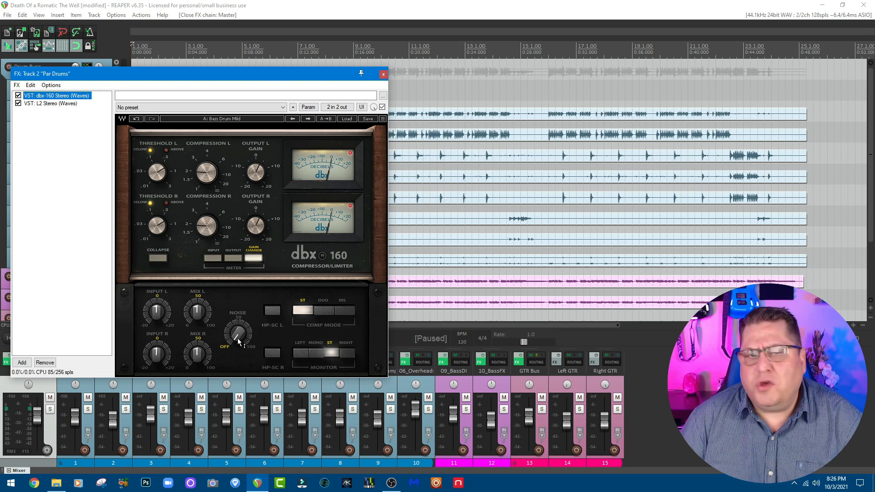
mouse_move(237, 339)
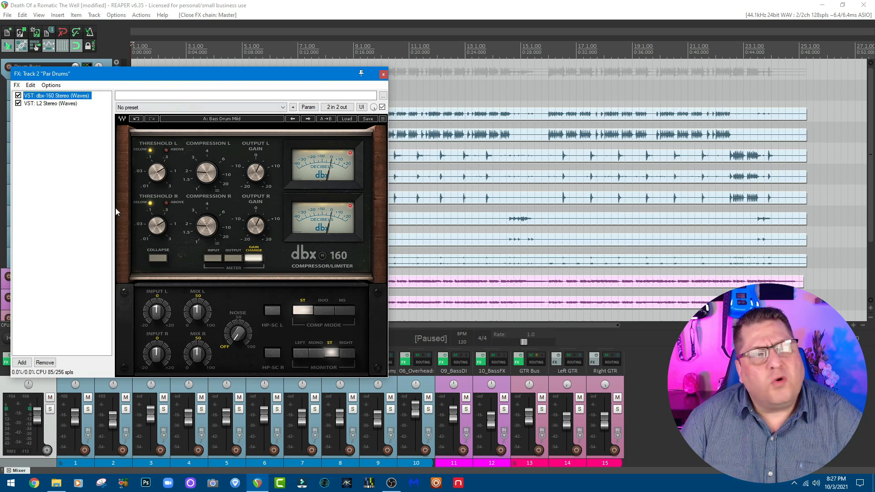
mouse_move(257, 171)
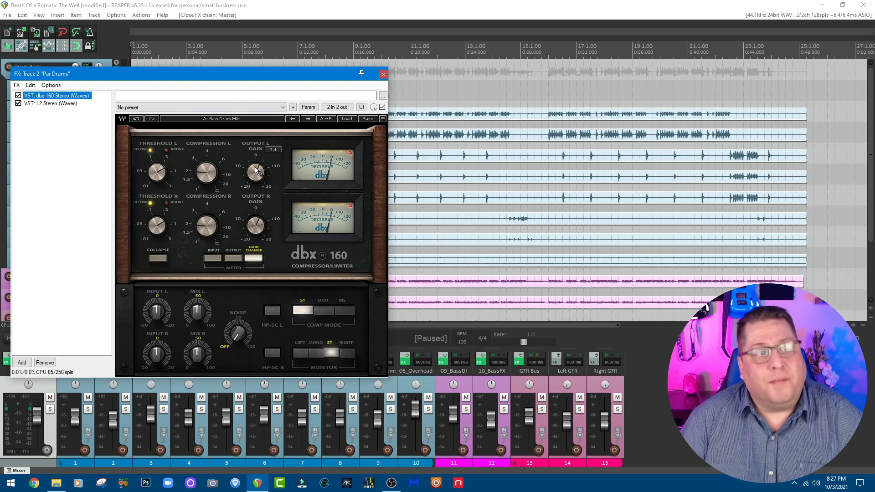
mouse_move(155, 170)
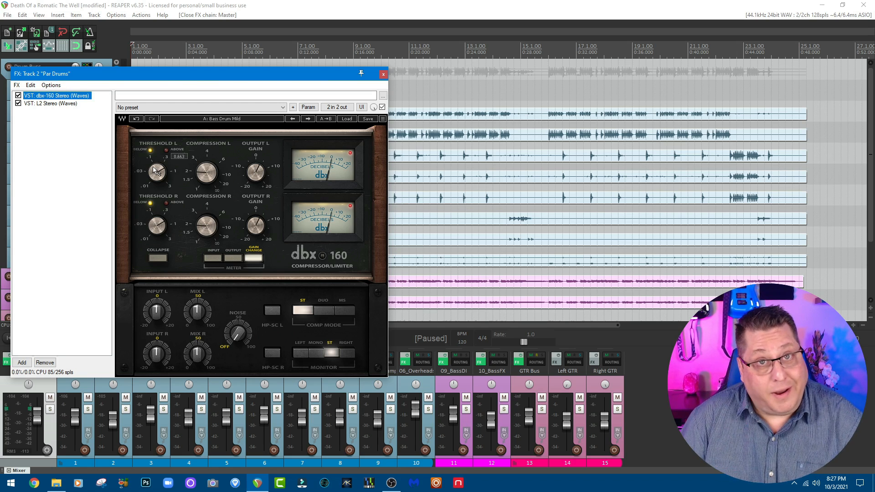
left_click(53, 104)
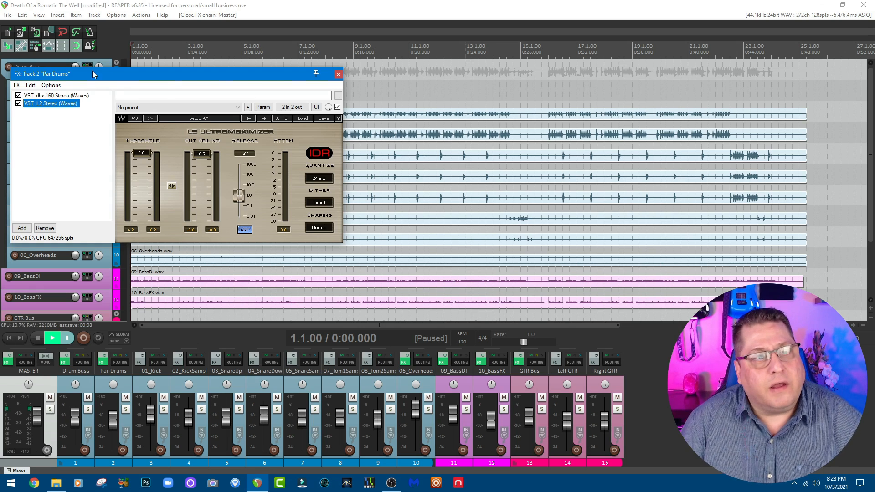
left_click(71, 96)
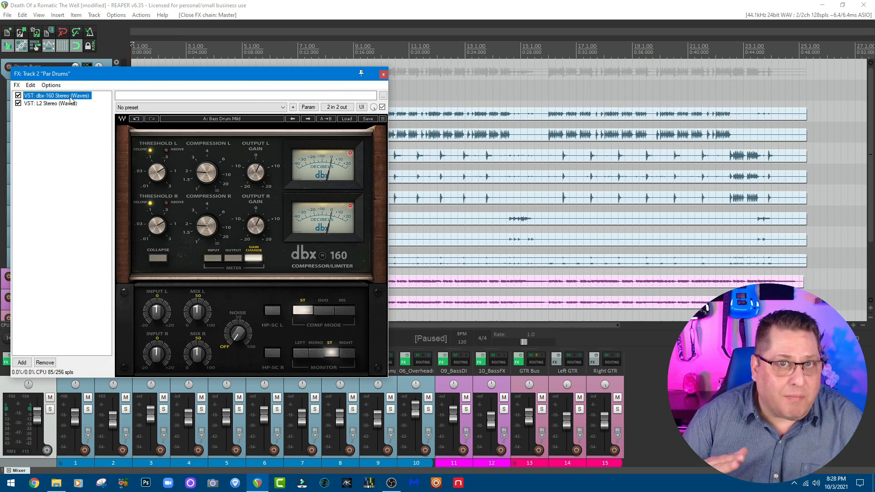
left_click(383, 74)
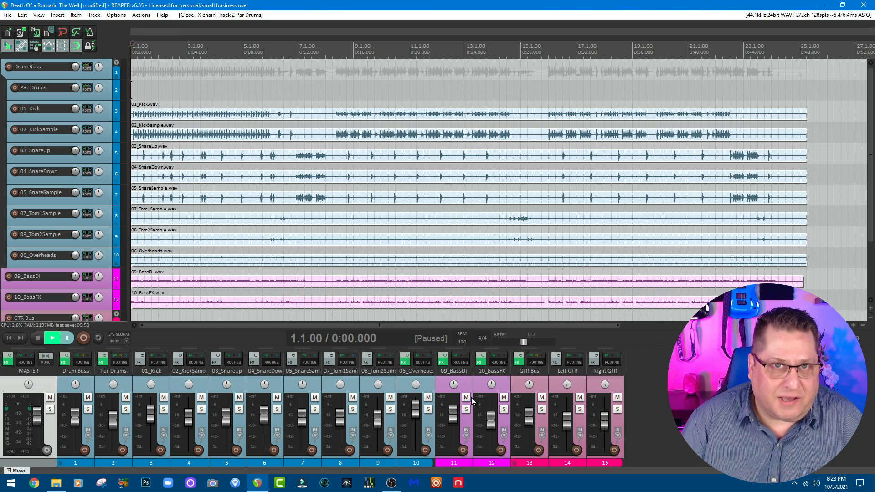
- Inspect the Parallax plugin's cabinet and main processing sections on the 09_BassDI track, and close its effects chain
left_click(442, 362)
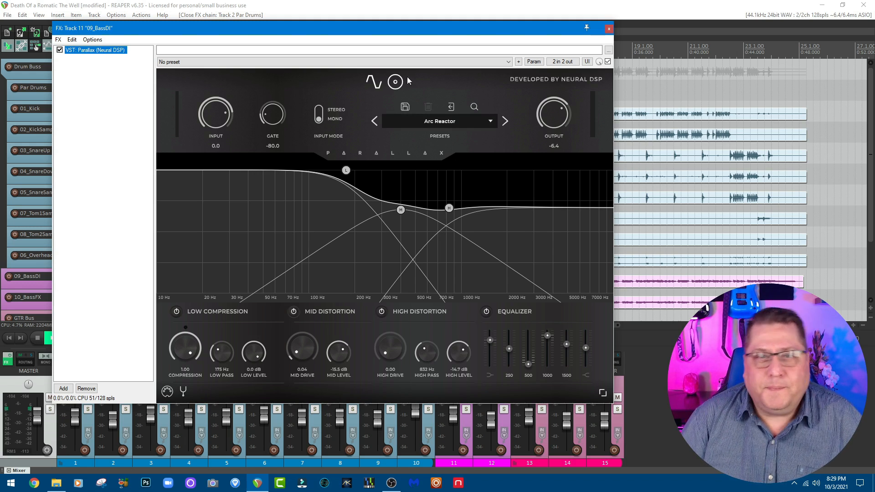
left_click(396, 82)
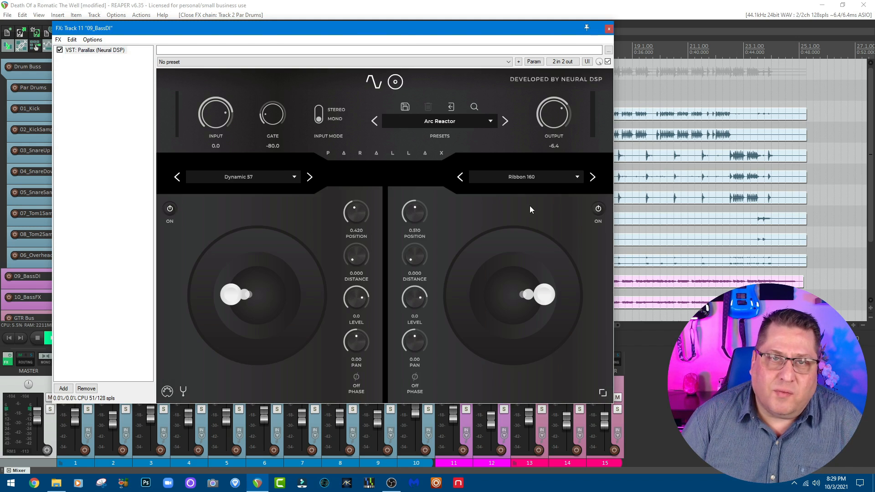
left_click(377, 88)
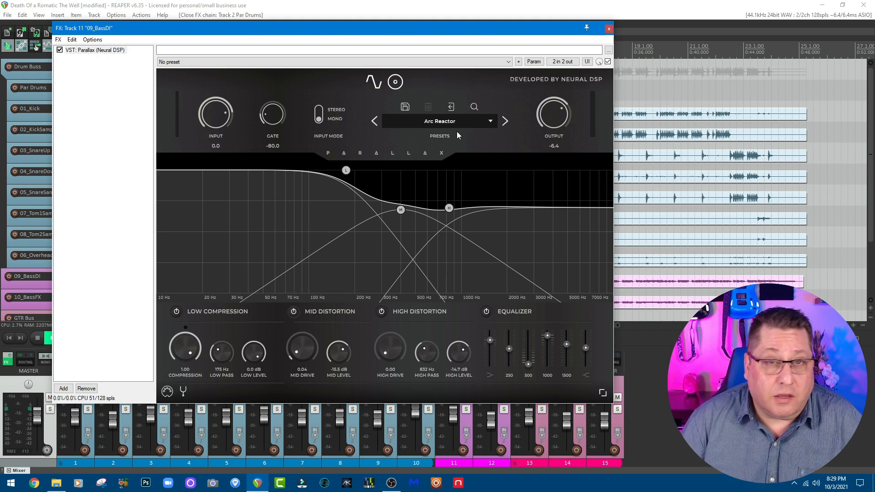
left_click(609, 29)
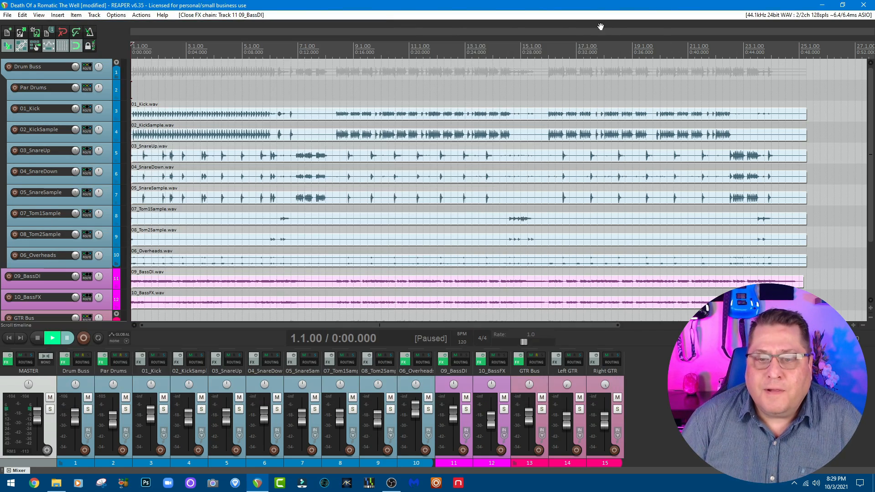
- Inspect the Mammoth plugin's drive, bass, crossover and cabinet settings on the 10_BassFX track, and close its effects chain
left_click(481, 362)
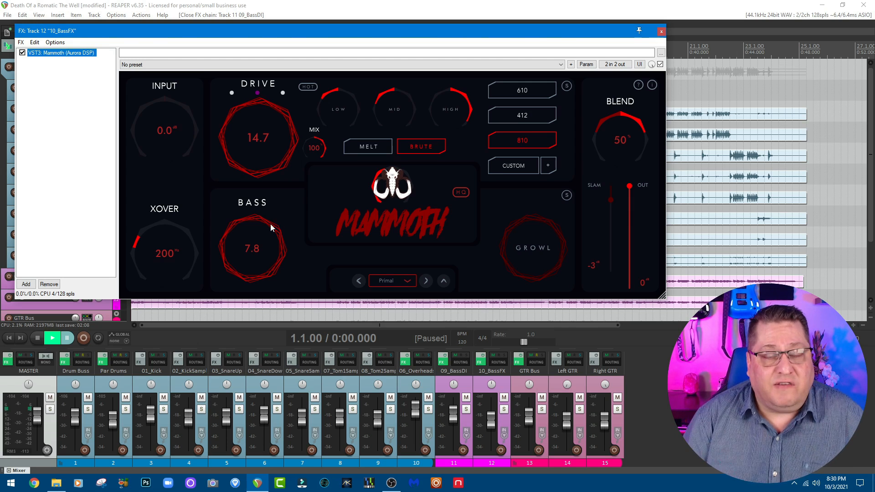
left_click(661, 32)
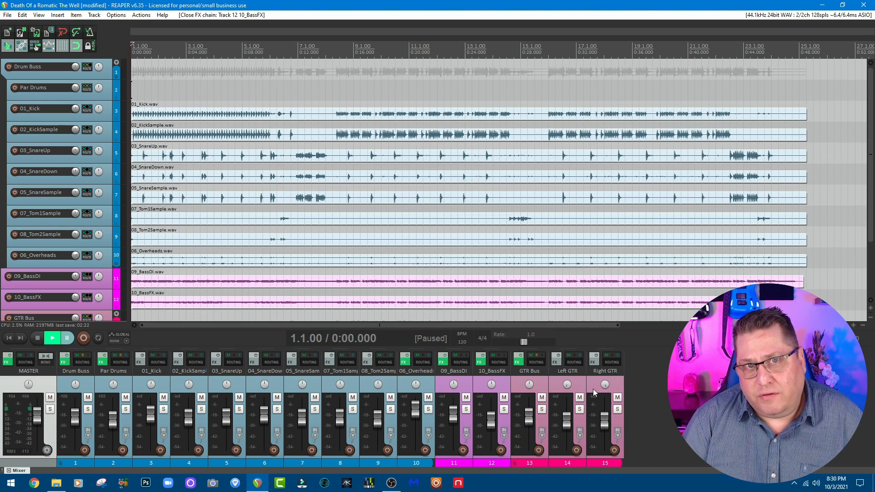
- Open the GTR Bus effects chain and examine the Blacksun plugin's tuner and its noise gate, booster and screamer pedals
left_click(519, 362)
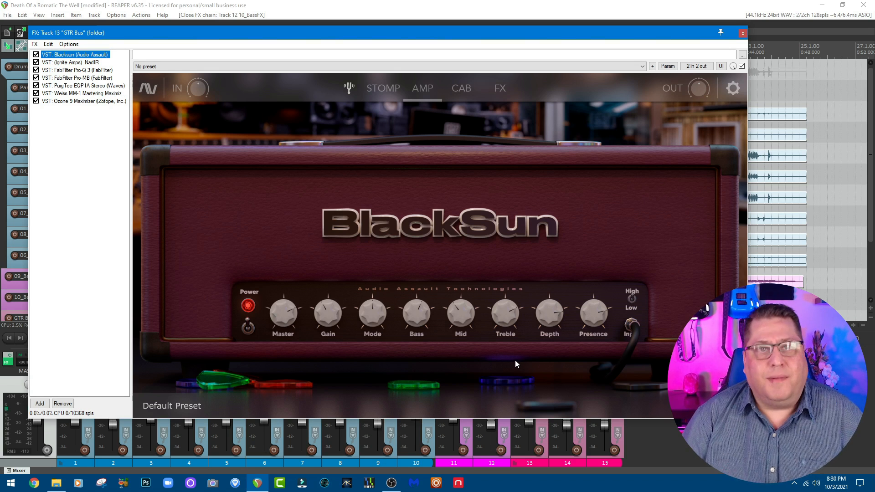
left_click_drag(370, 34, 368, 30)
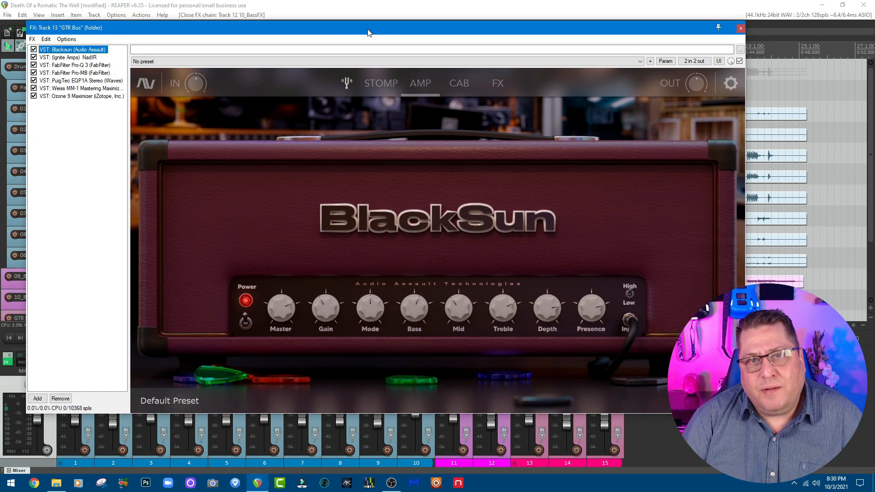
left_click_drag(368, 32, 369, 36)
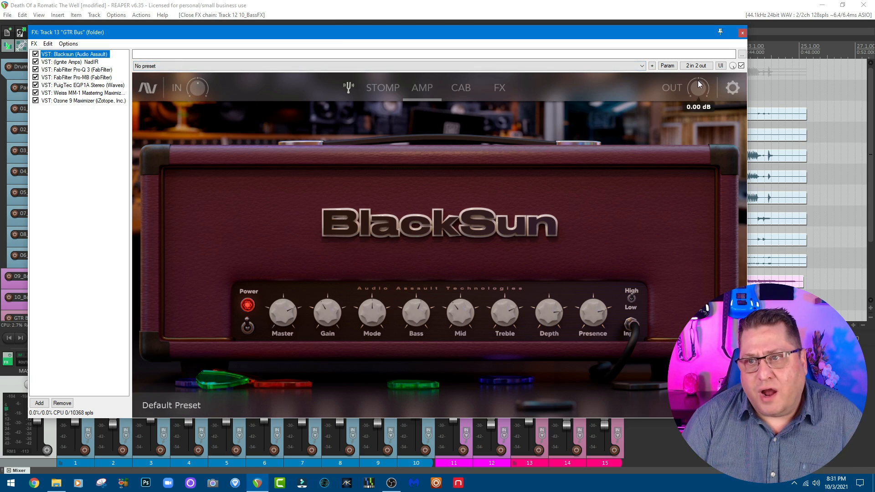
left_click(349, 88)
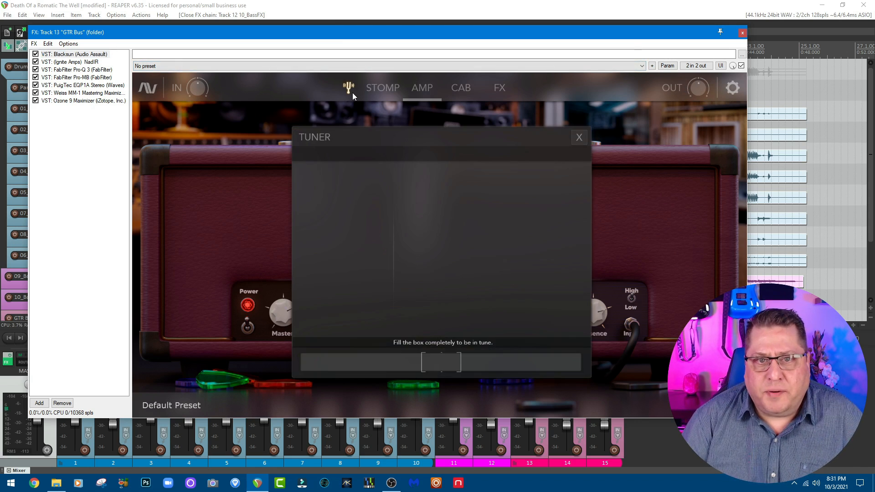
left_click(389, 91)
left_click(579, 137)
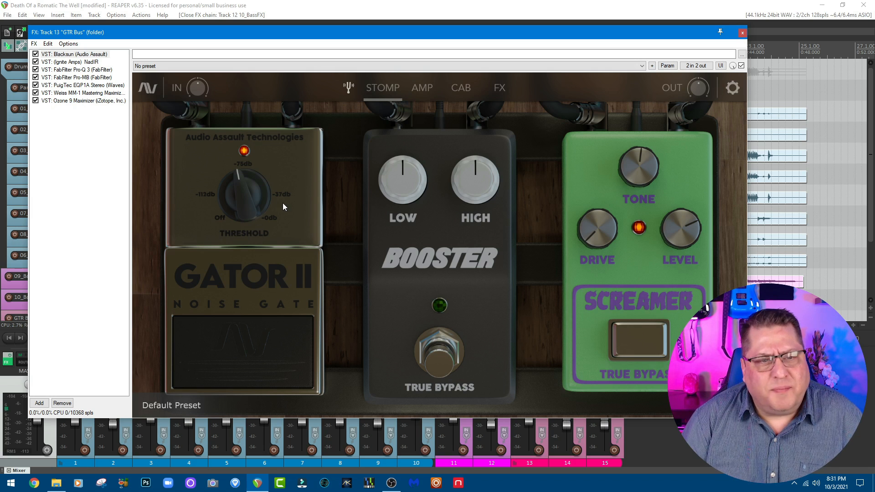
mouse_move(244, 215)
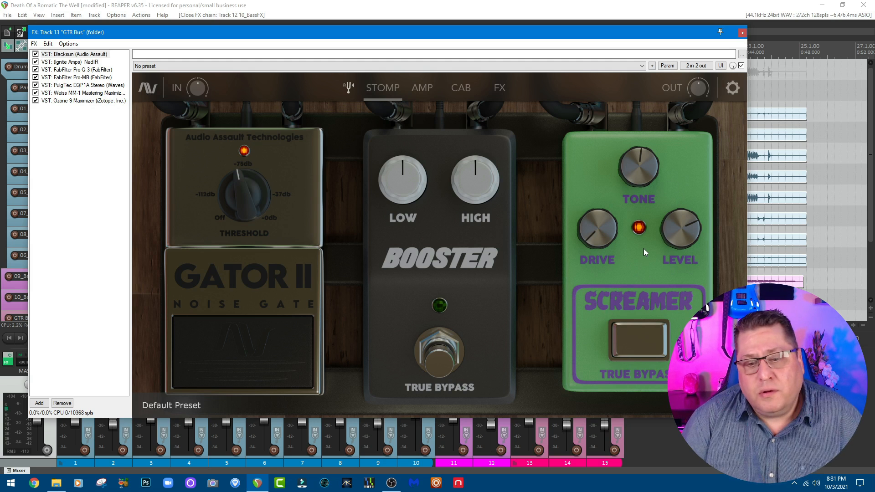
- Inspect Blacksun's amp controls, dual cab loader and effects rack, and return to the amp view
left_click(418, 91)
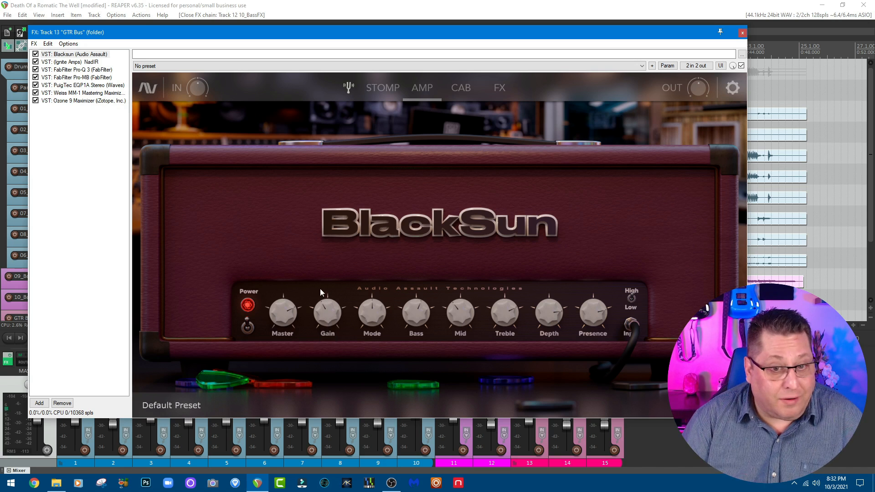
mouse_move(337, 304)
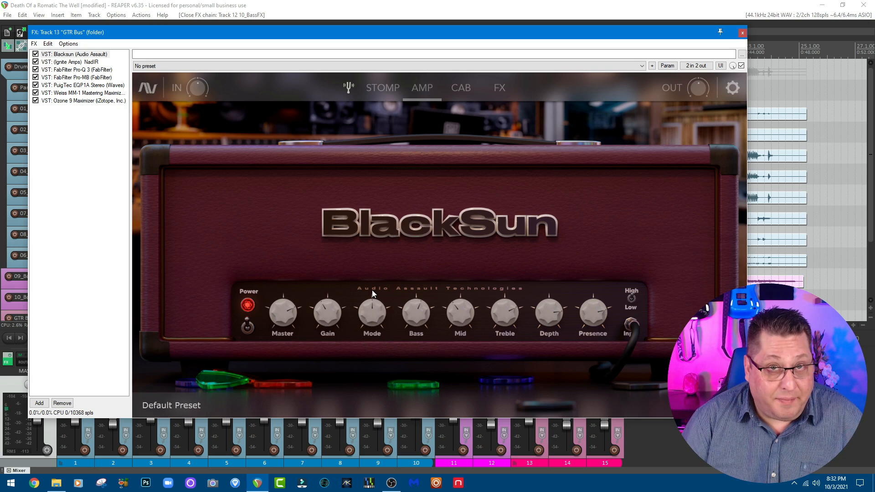
mouse_move(379, 313)
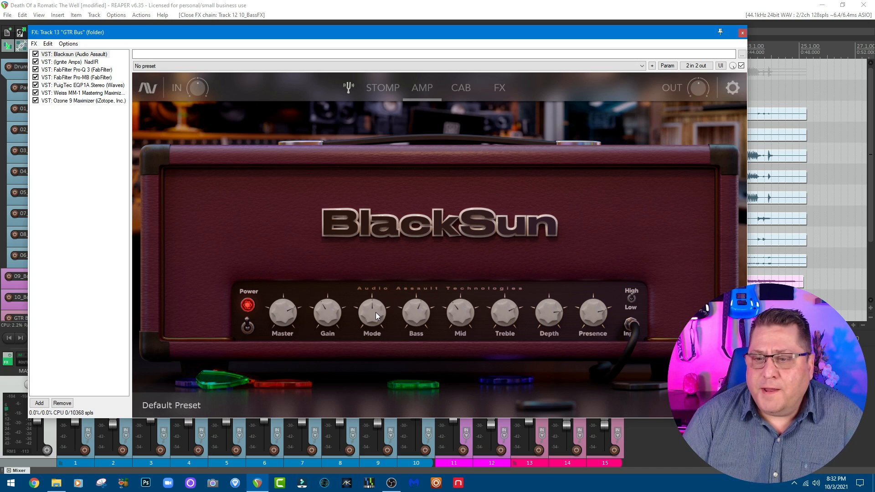
left_click(470, 86)
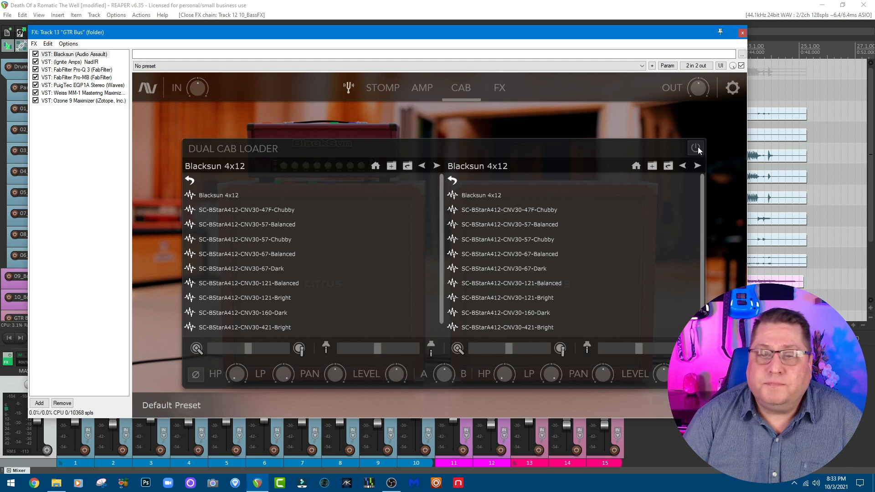
left_click(504, 89)
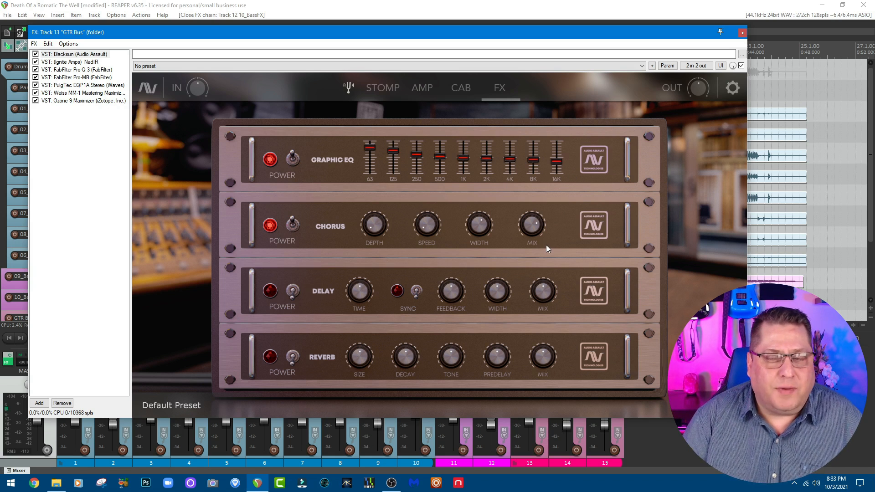
left_click(428, 86)
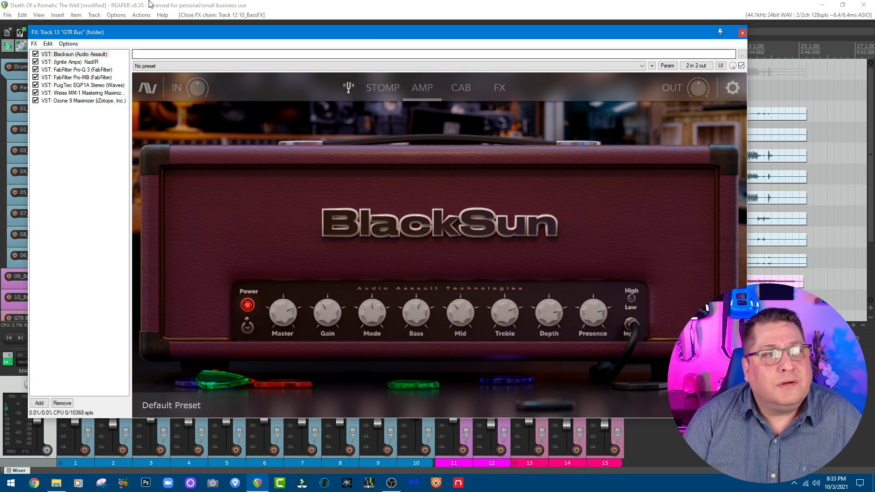
- Examine the GTR Bus's NadIR impulse responses, FabFilter Pro-Q 3 EQ curve and Pro-MB compression band
left_click(84, 62)
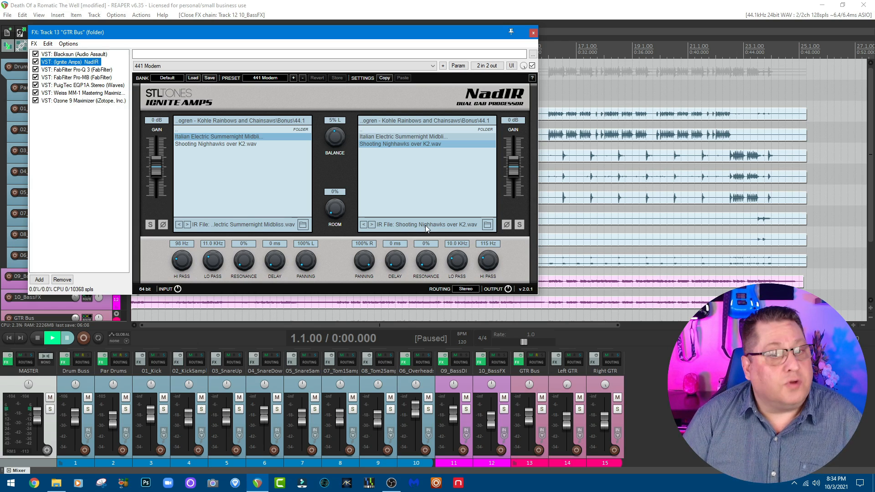
left_click(69, 69)
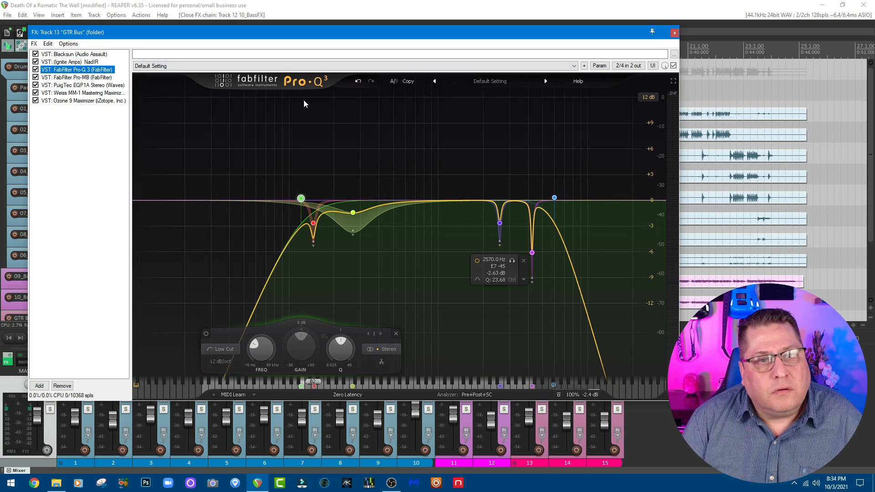
left_click(80, 78)
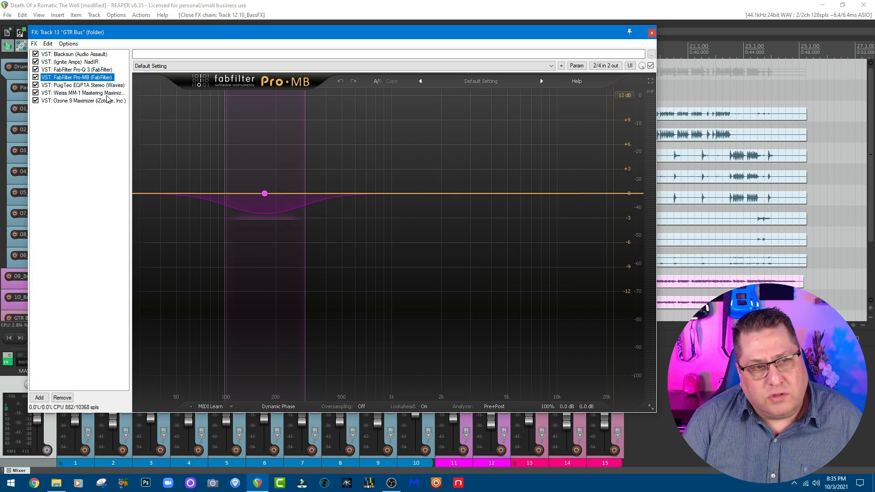
left_click(81, 70)
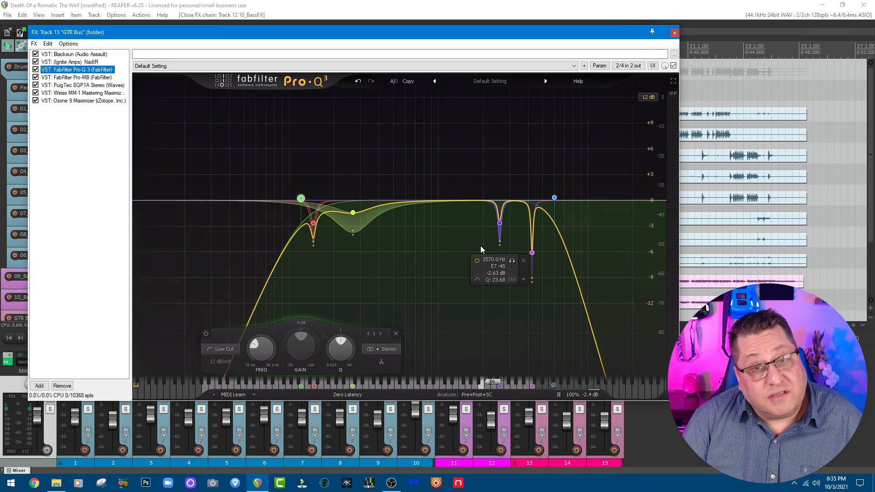
left_click(98, 78)
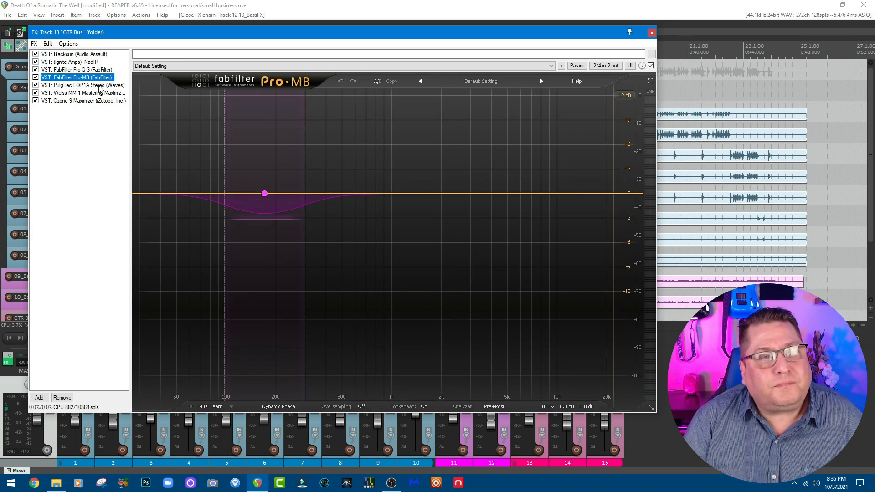
- Inspect the GTR Bus's PuigTec EQP1A, Weiss MM-1 and Ozone 9 Maximizer settings, and return to the Blacksun amp
left_click(96, 85)
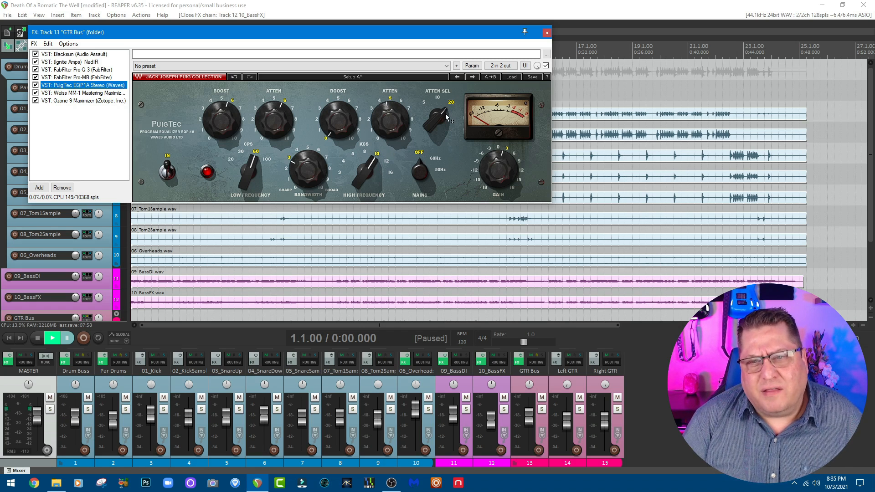
mouse_move(446, 114)
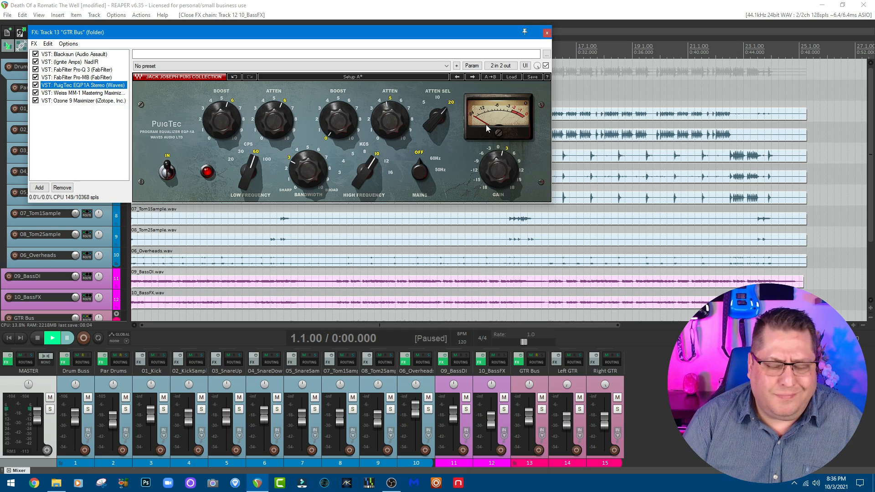
left_click(61, 93)
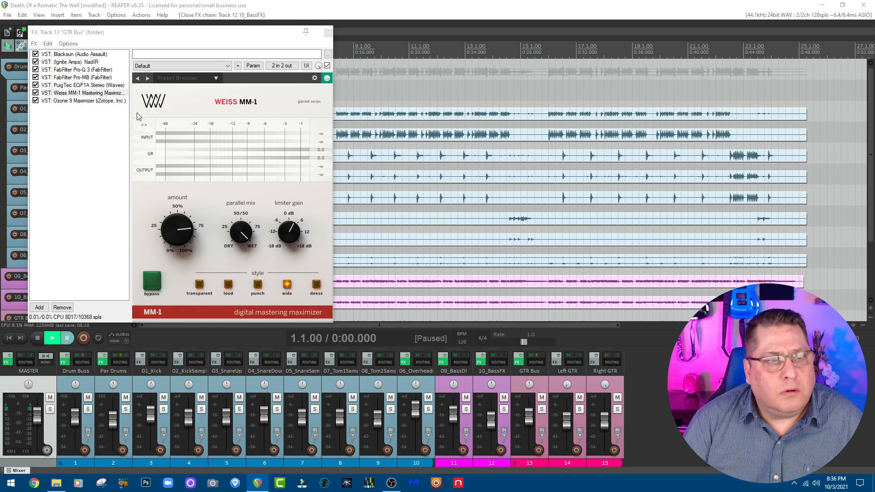
left_click(70, 103)
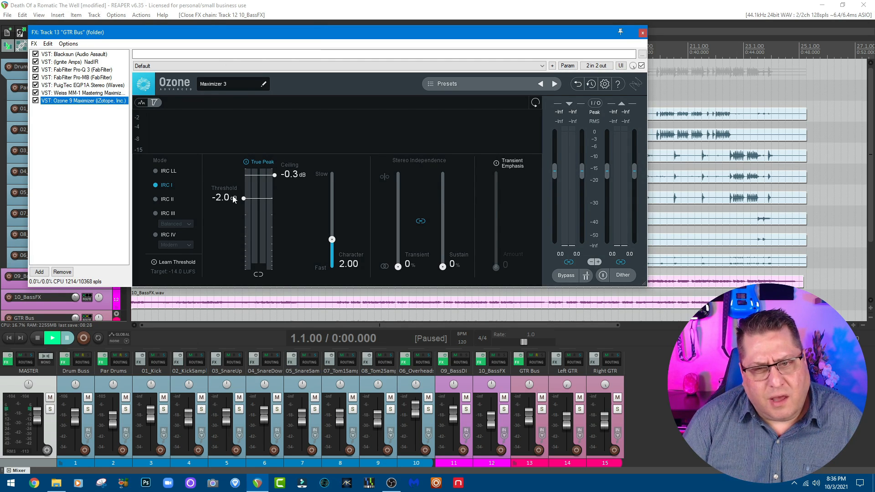
left_click(66, 55)
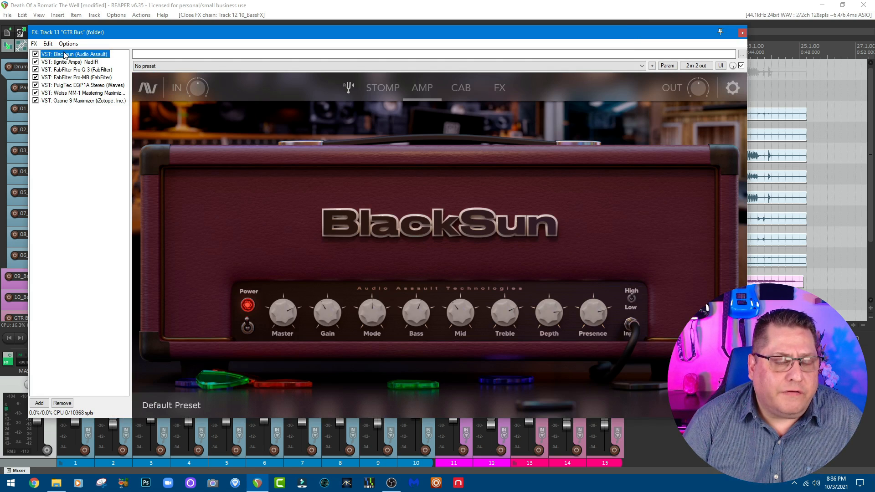